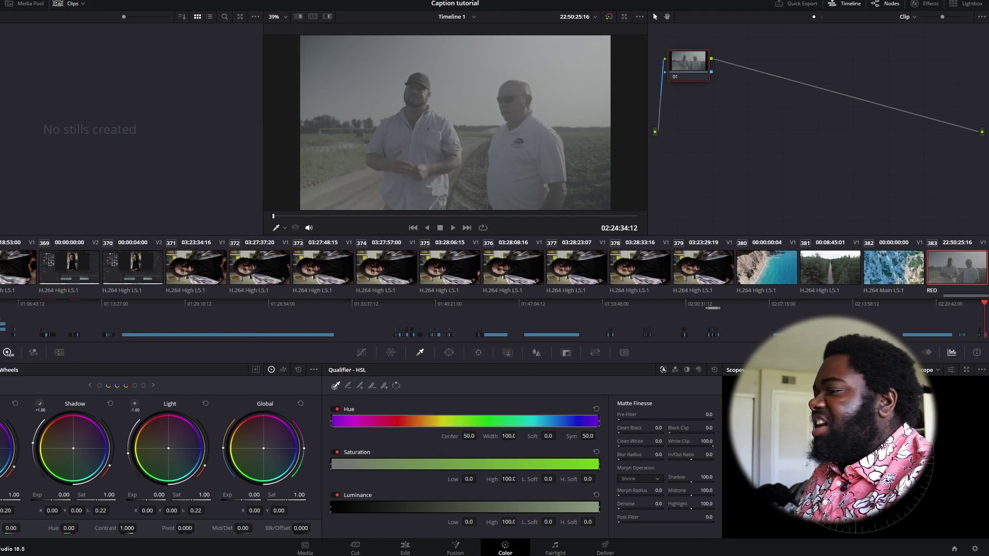
- Switch the grading controls from the HDR color wheels to the Primaries color wheels
click(7, 352)
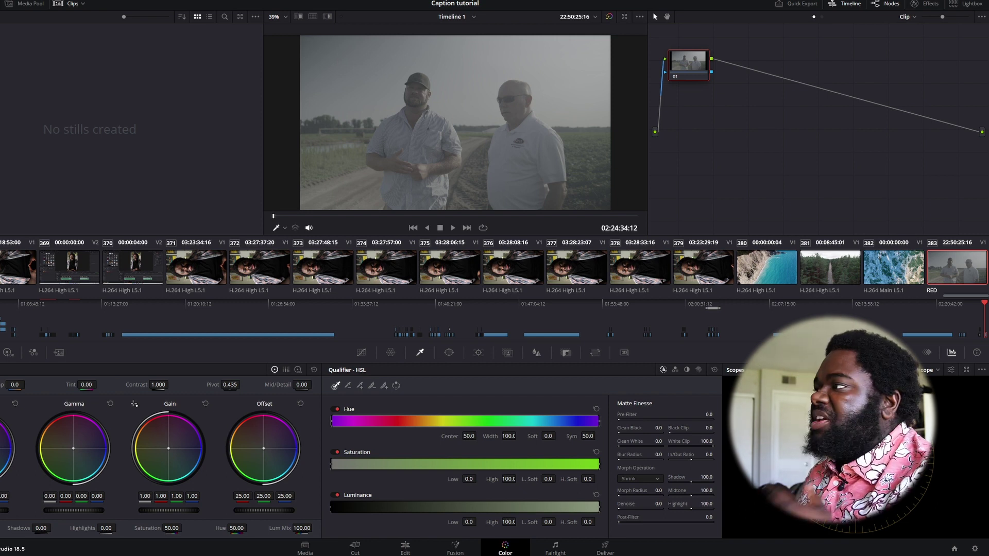
click(7, 352)
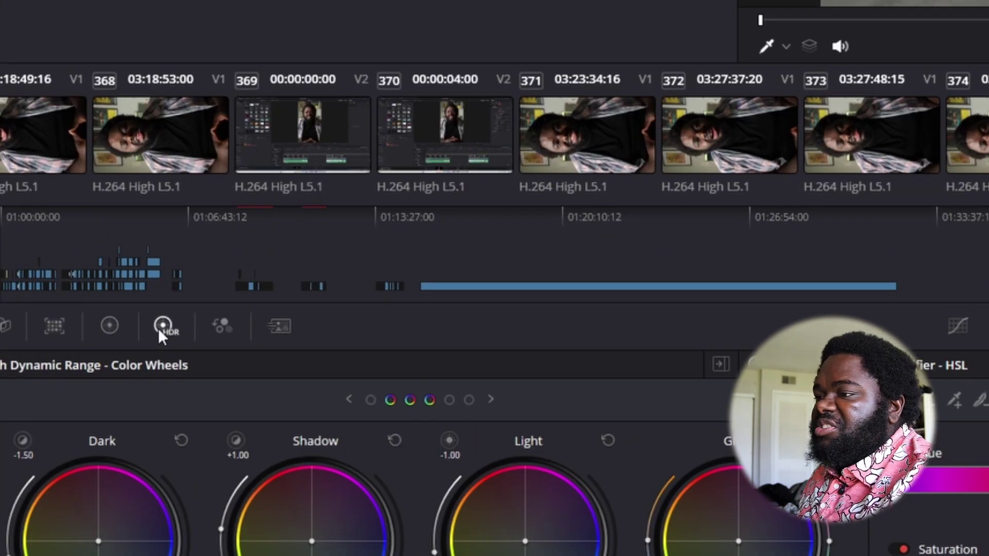
click(102, 331)
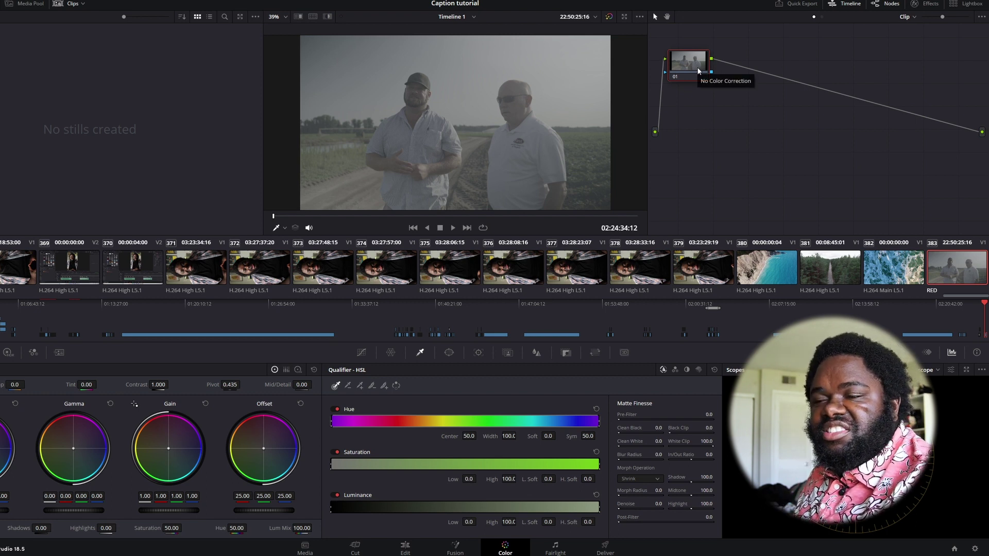
- Label the first node of the RED clip "Primary"
right_click(698, 70)
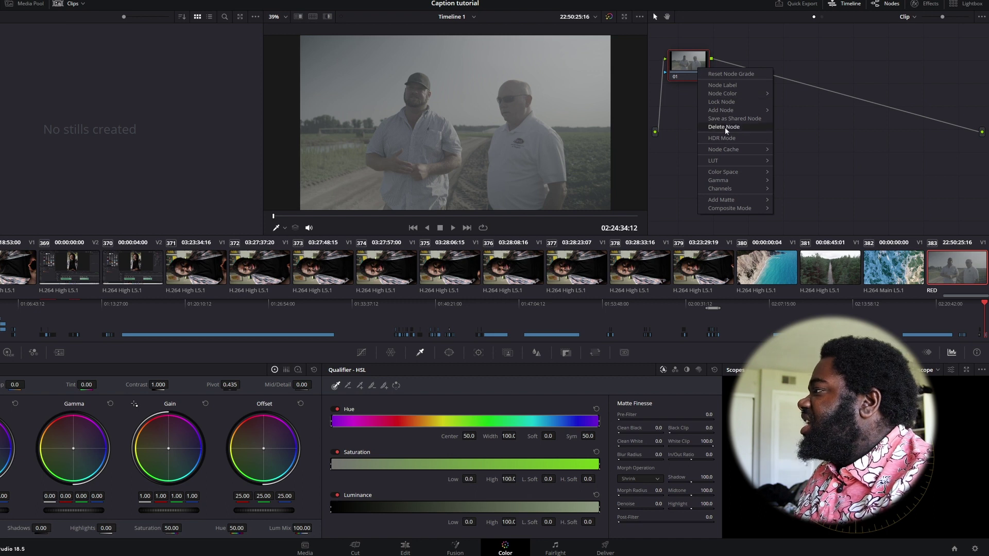
key(Escape)
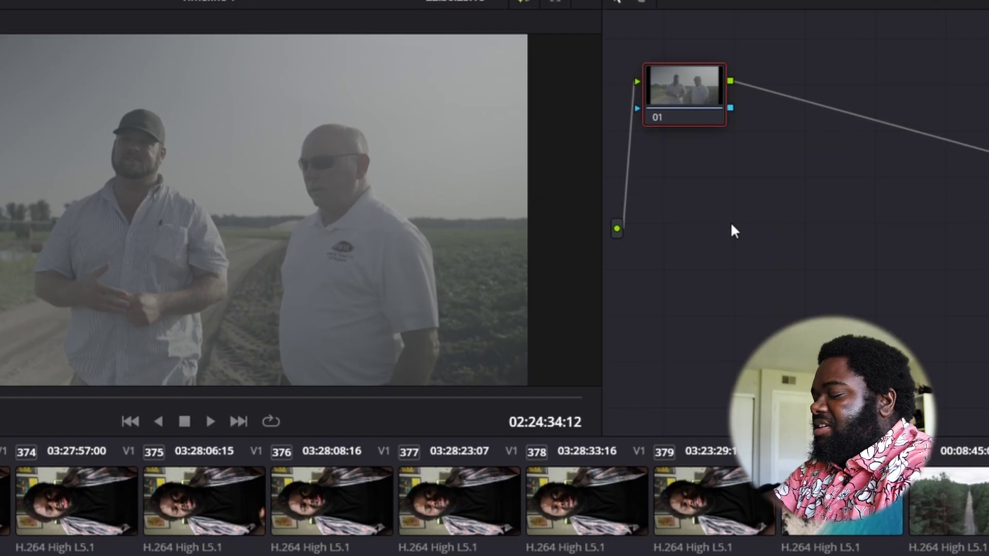
text(Primary)
key(Return)
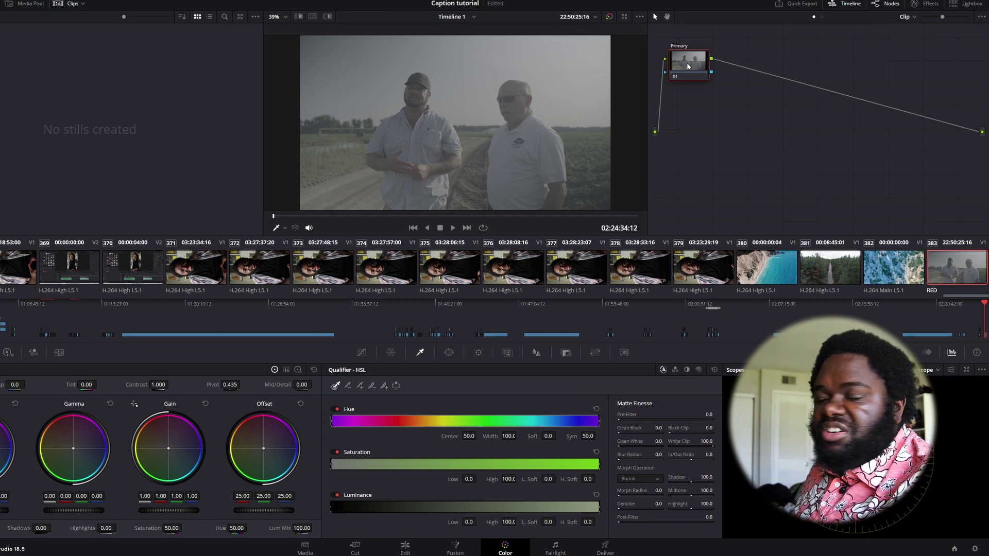
- Add a serial node after the Primary node and label it "Secondary"
right_click(689, 66)
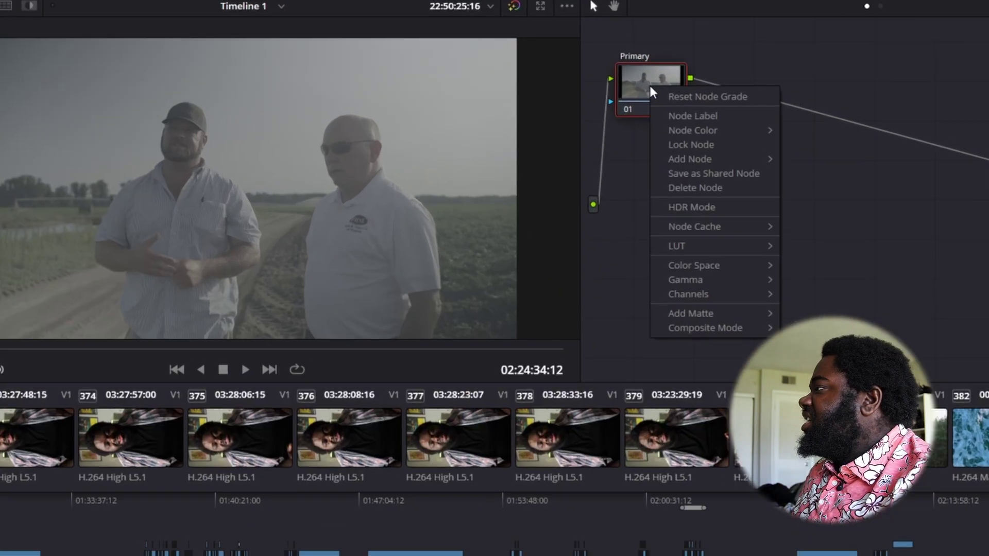
mouse_move(715, 103)
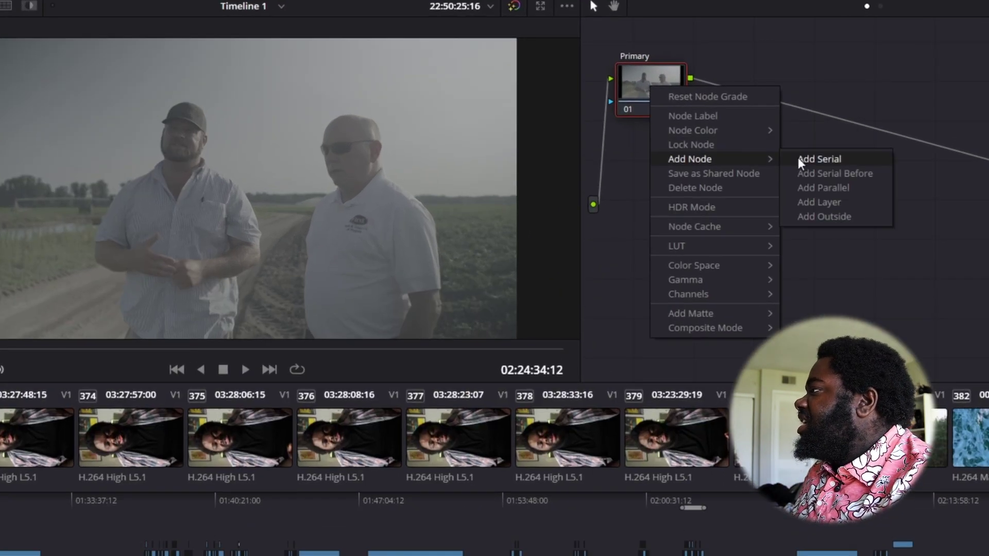
click(798, 157)
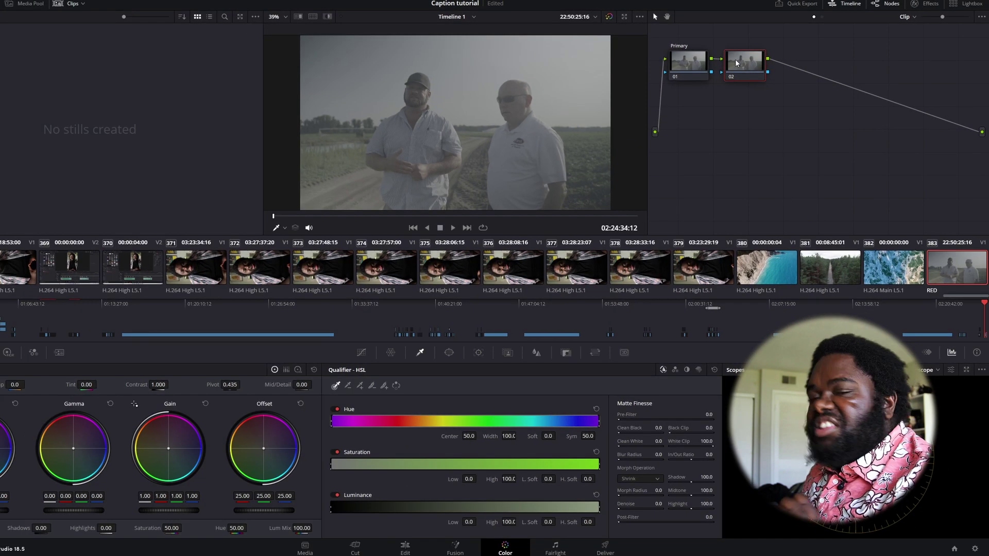
right_click(734, 78)
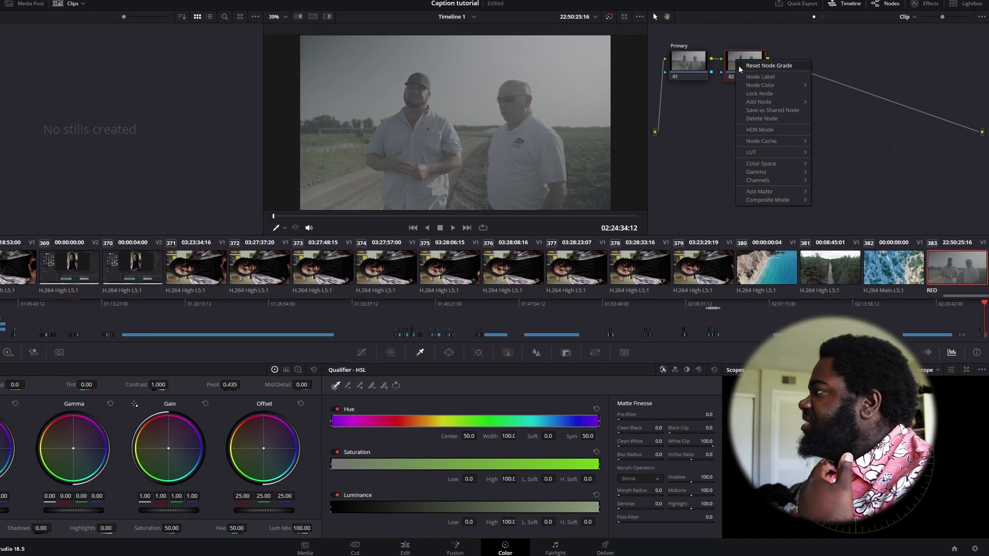
click(765, 77)
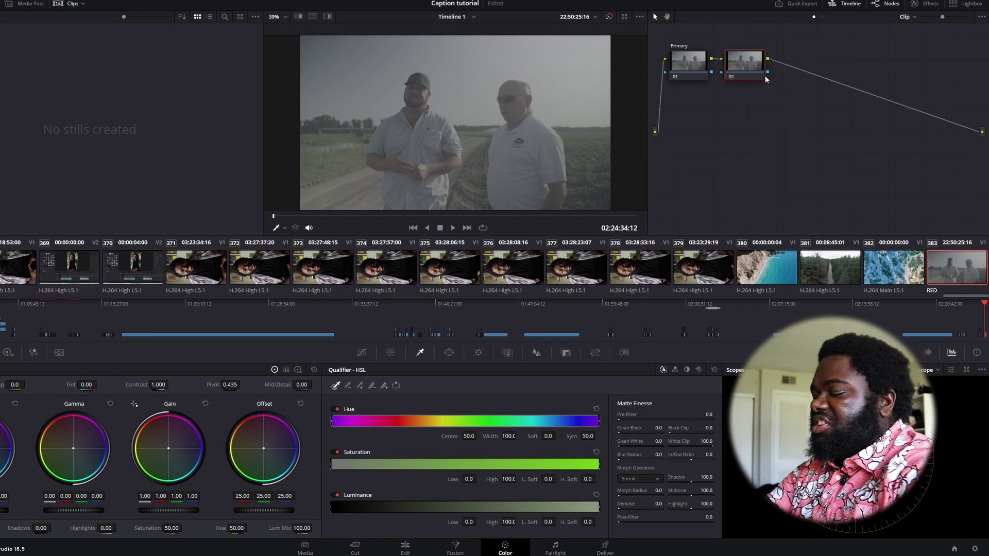
text(sECON)
key(BackSpace)
key(BackSpace)
key(BackSpace)
key(BackSpace)
key(BackSpace)
text(Secondary)
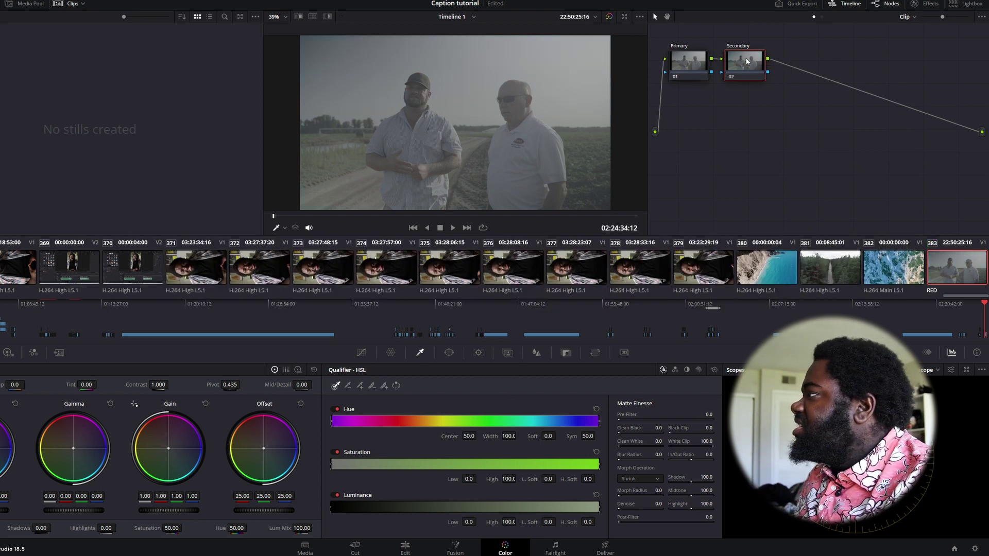
- Add a serial node after the Secondary node and label it "Conversion"
right_click(747, 61)
mouse_move(770, 100)
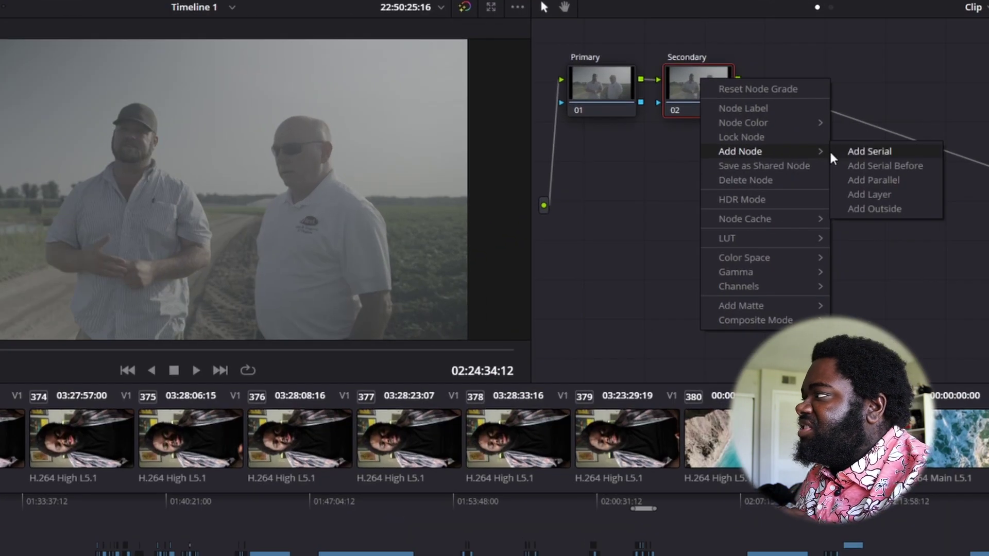
click(829, 101)
right_click(820, 109)
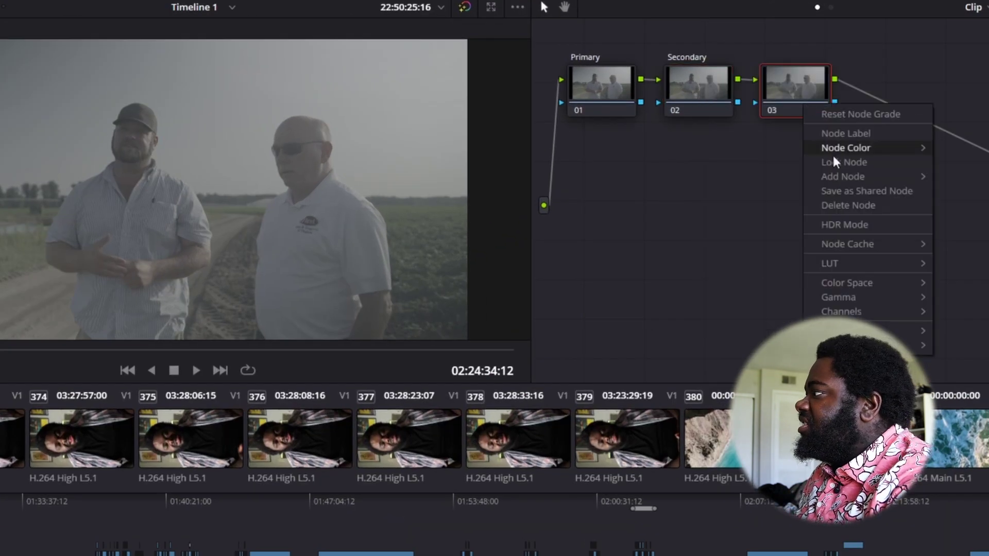
click(849, 134)
text(Conversion)
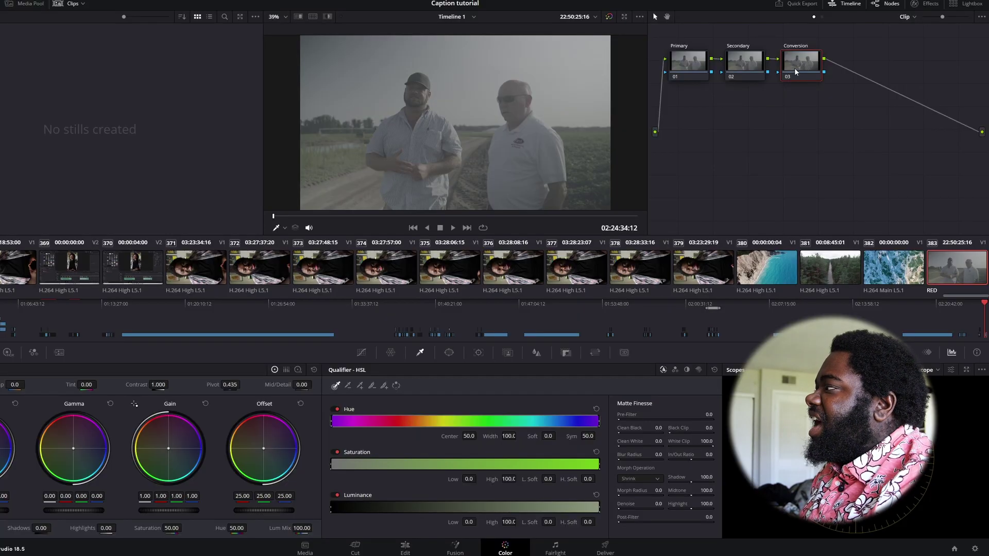
- Apply the log conversion LUT "REDWideGamutRGB - Log3G10 to Rec709 - 1" to the Conversion node
right_click(794, 67)
mouse_move(814, 163)
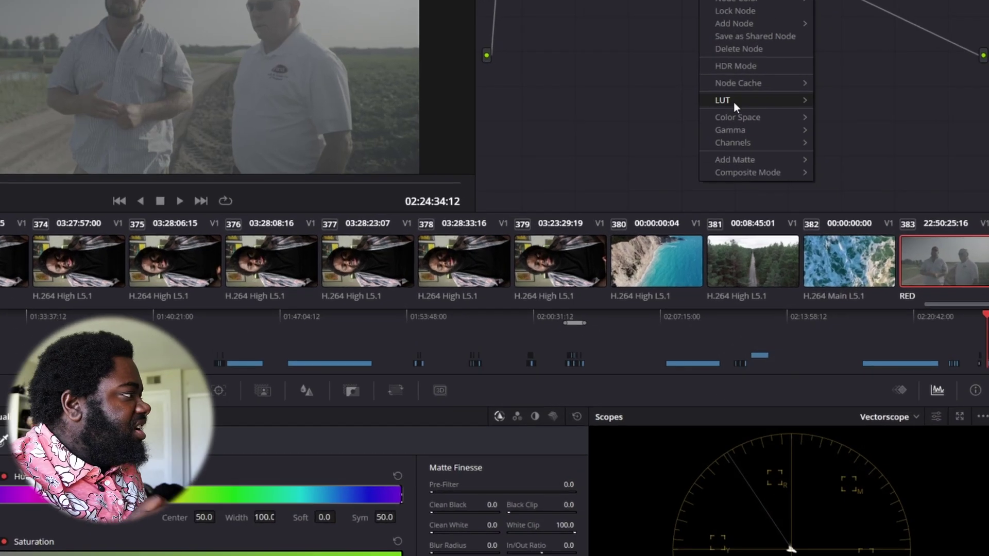
mouse_move(734, 102)
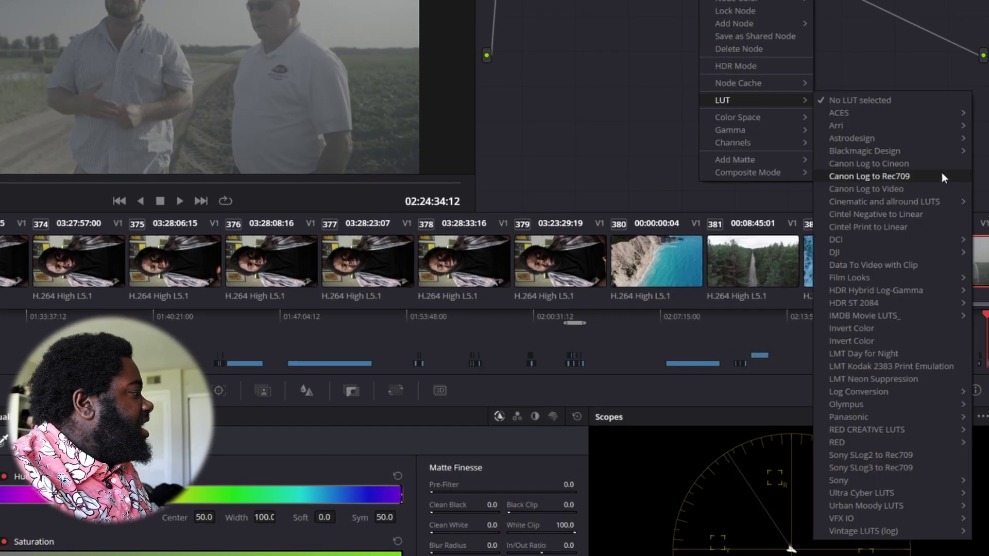
mouse_move(889, 391)
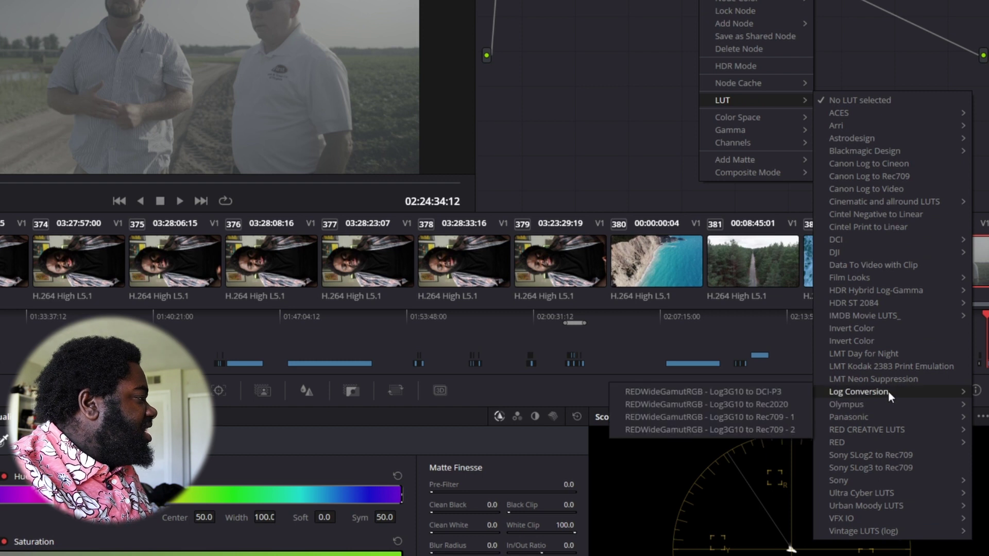
click(712, 416)
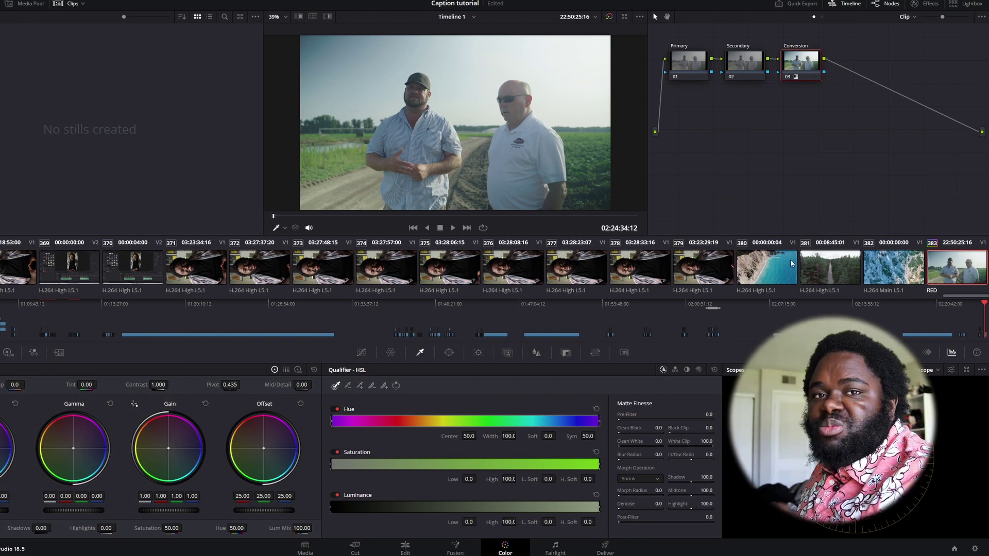
- Add a serial node after the Conversion node and label it "LUT"
right_click(809, 54)
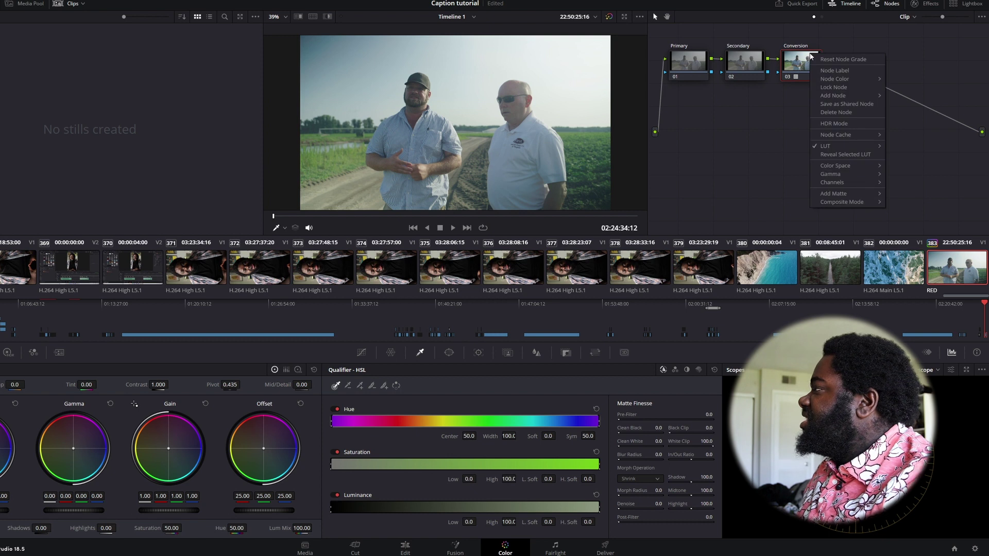
mouse_move(850, 96)
click(916, 96)
right_click(848, 61)
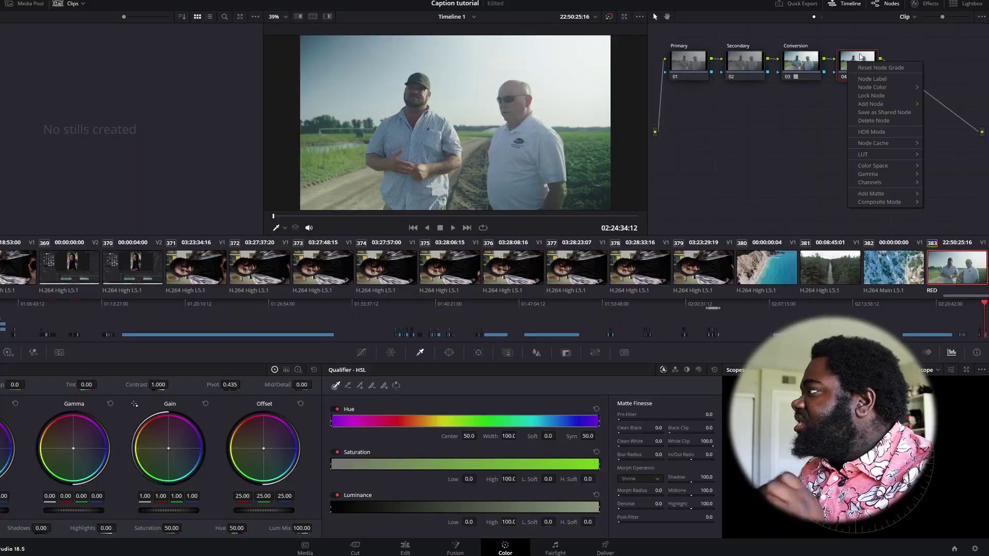
click(872, 79)
text(LUT)
key(Return)
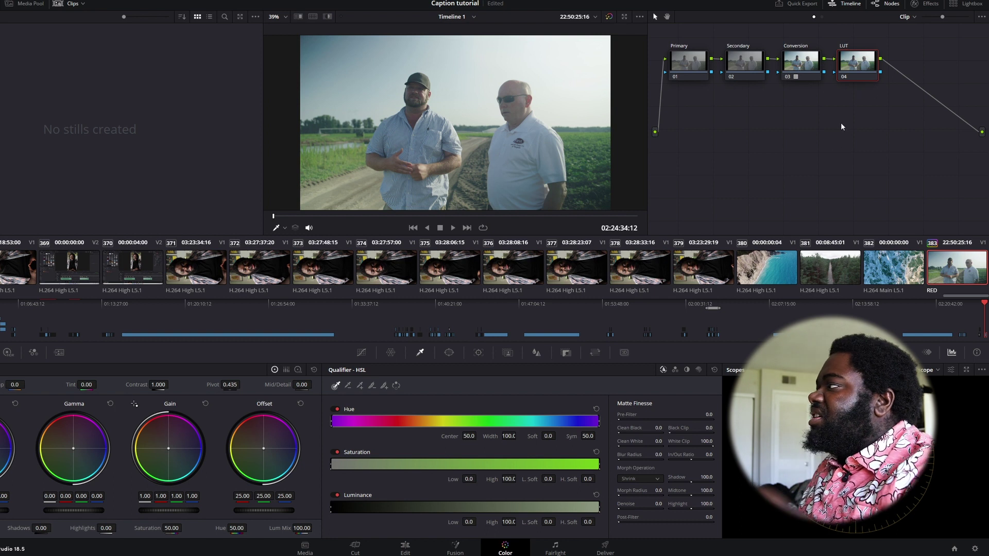
- Apply the RED_CHROMATIC look from the RED CREATIVE LUTS to the LUT node
right_click(857, 68)
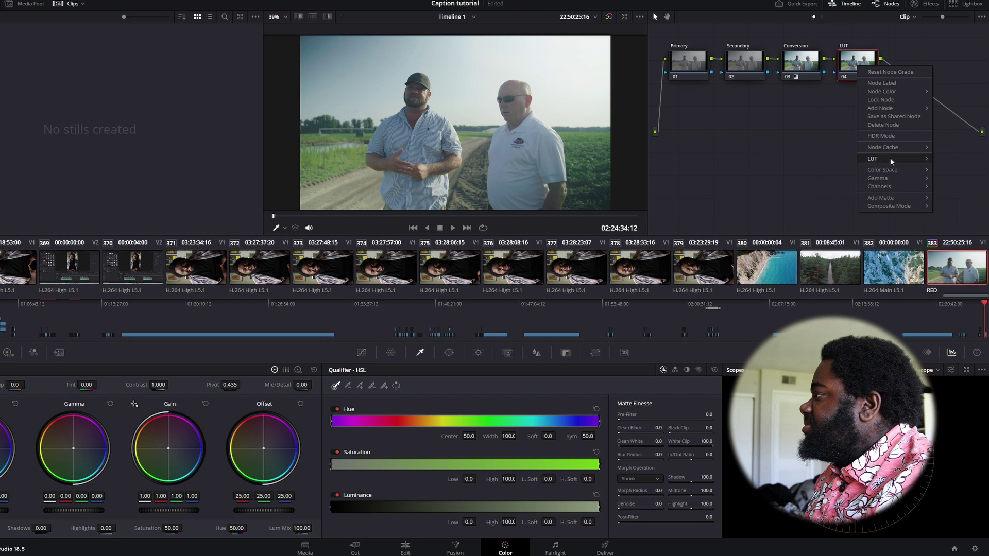
mouse_move(890, 158)
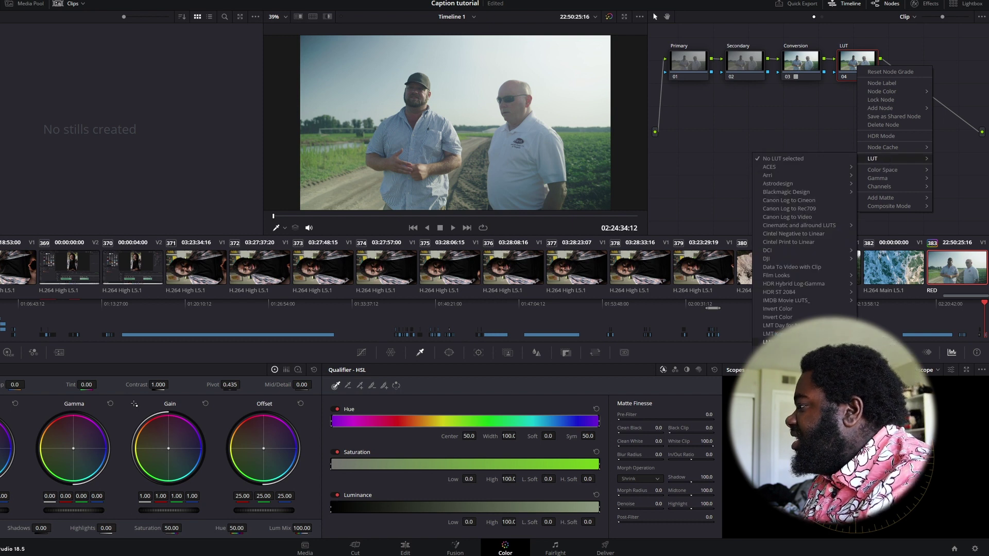
mouse_move(793, 375)
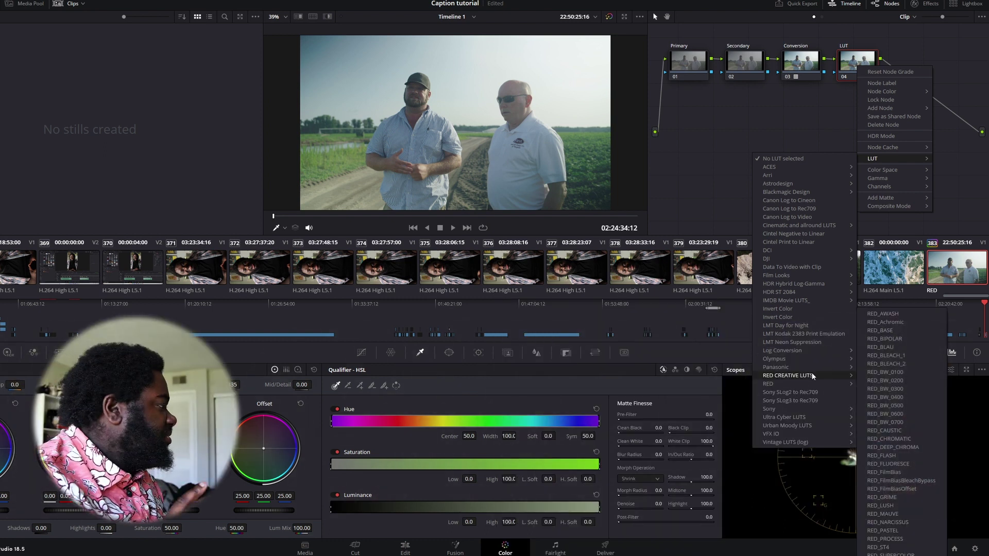
click(885, 440)
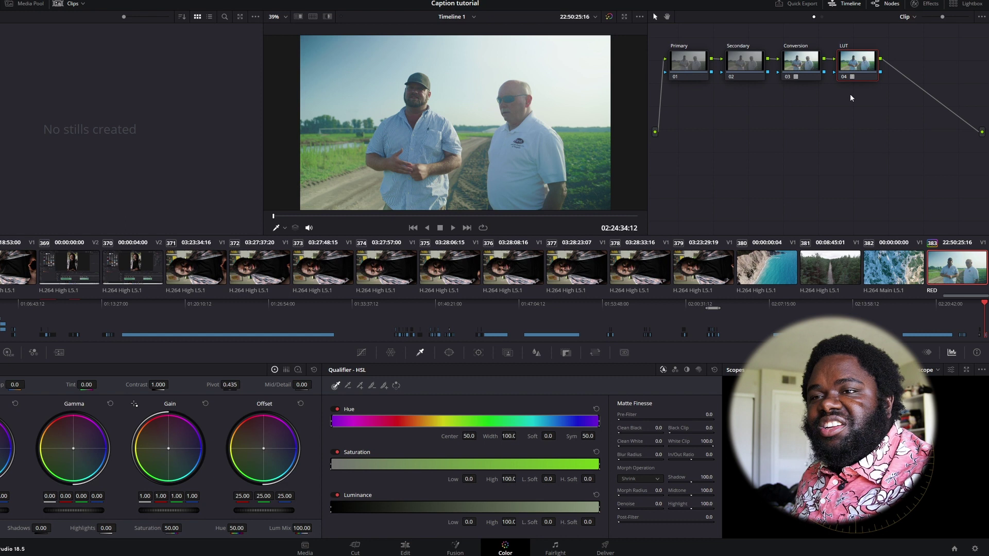
- Grade the Primary node with gamma at -0.01, gain at 1.01 and the color temperature at 140
click(687, 69)
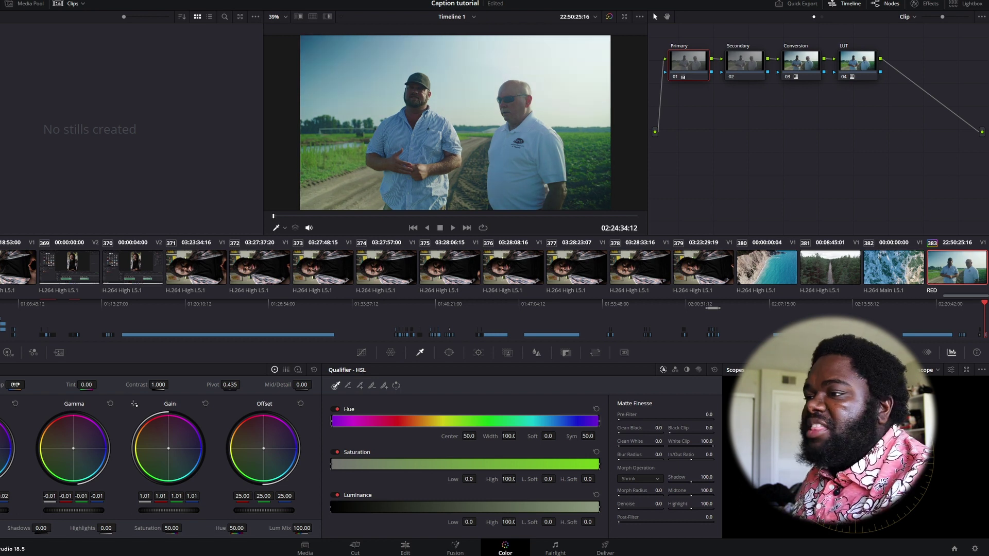
mouse_move(15, 385)
mouse_down()
mouse_move(6, 384)
mouse_move(21, 385)
mouse_up()
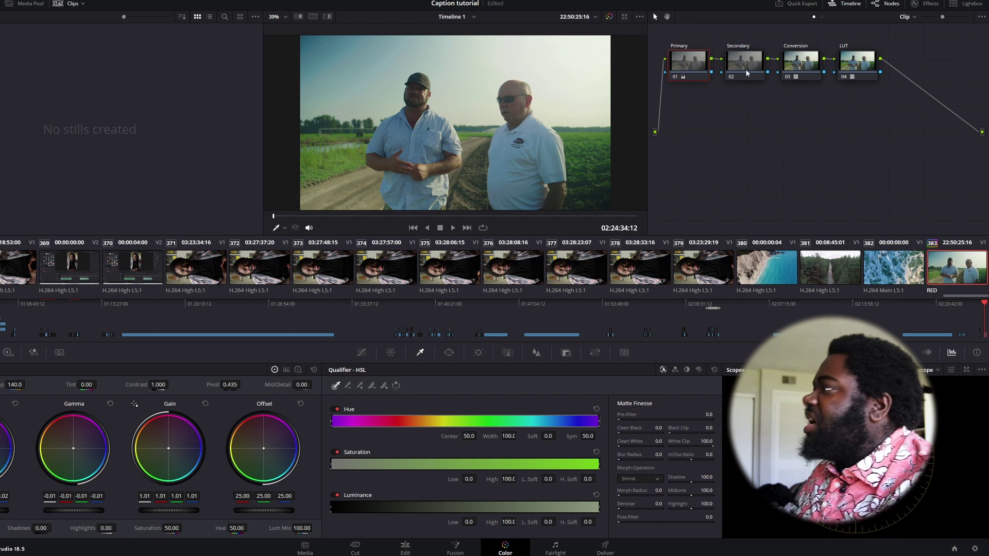
- On the Secondary node, nudge the lift color balance slightly and shift gamma to red -0.01, green 0.00 and blue 0.01
click(747, 72)
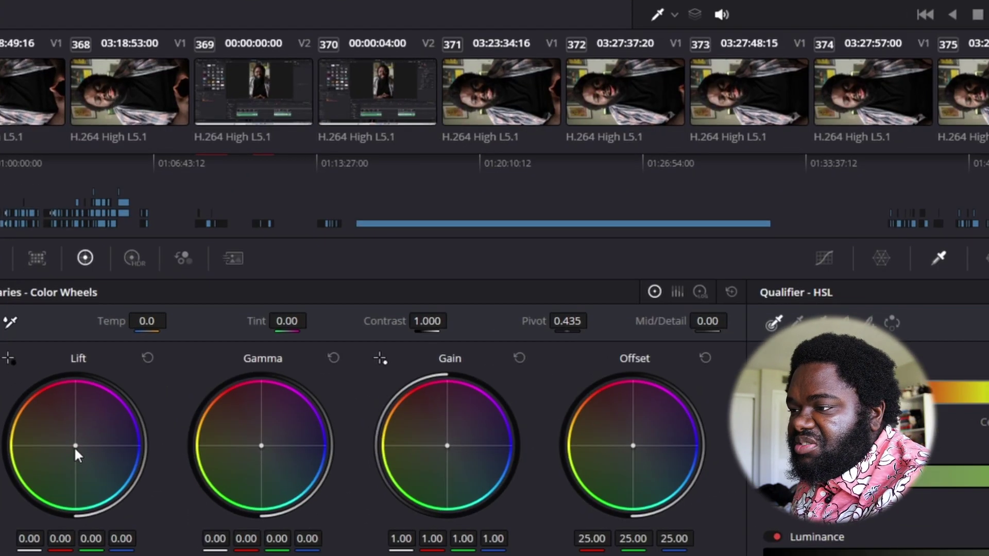
drag(0, 447, 1, 446)
drag(76, 445, 75, 446)
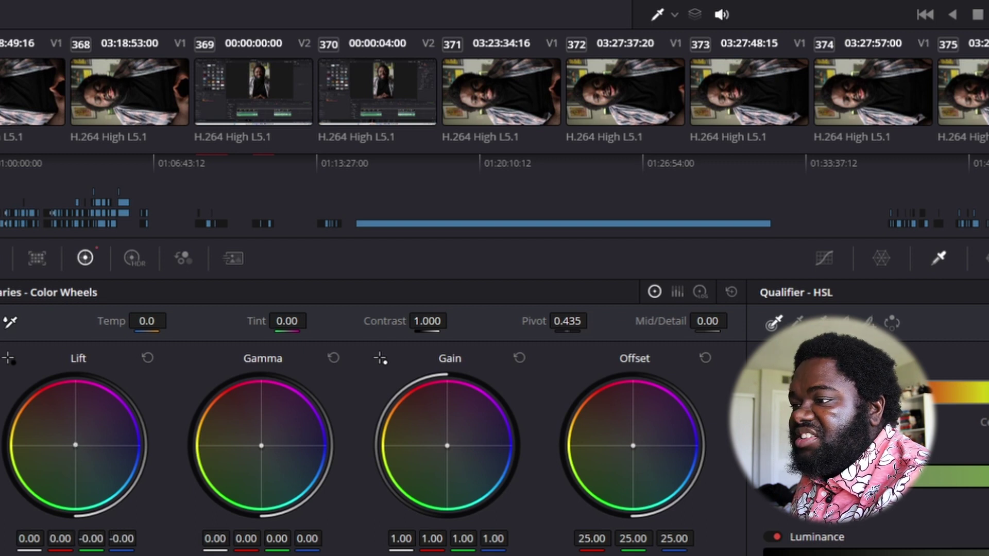
drag(261, 444, 261, 447)
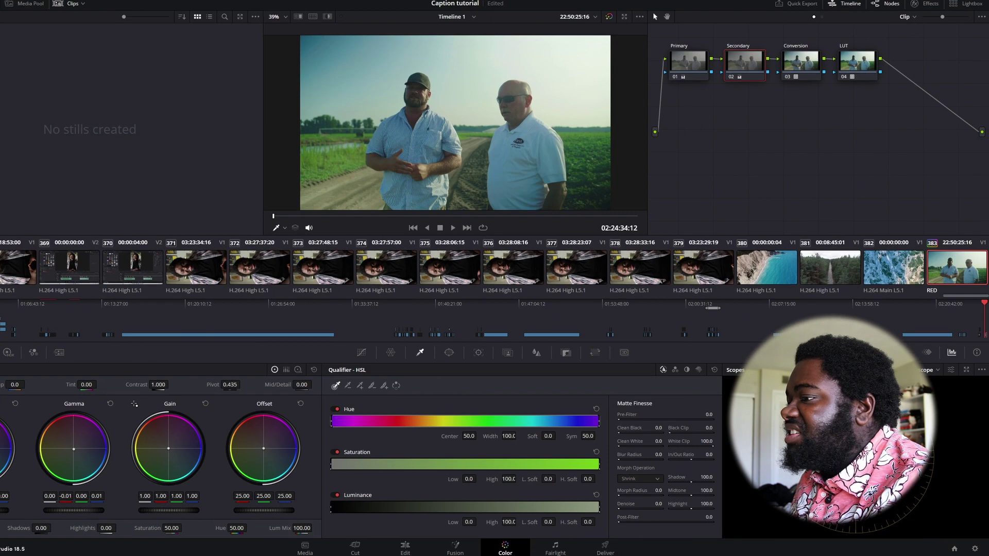